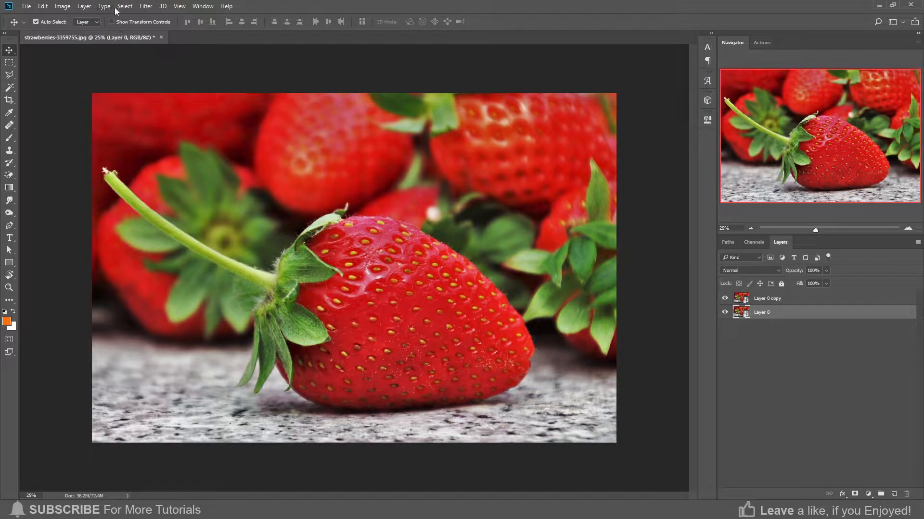
Apply a Black & White filter with the Default preset to Layer 0
click(60, 8)
mouse_move(96, 30)
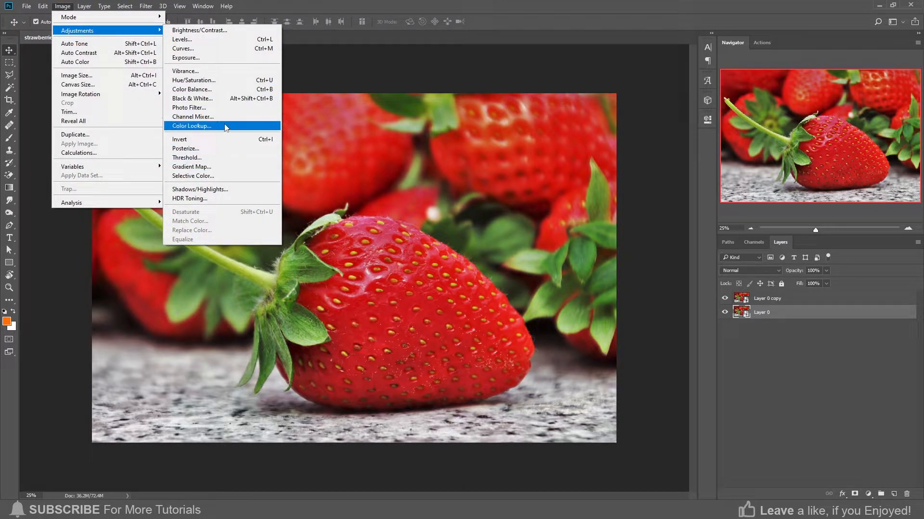
click(228, 104)
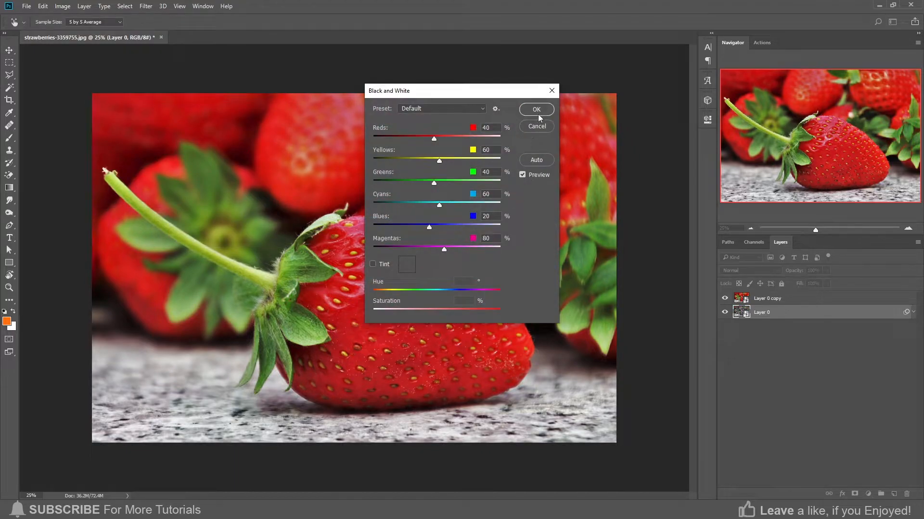
click(536, 110)
Hide the Layer 0 copy layer
click(724, 299)
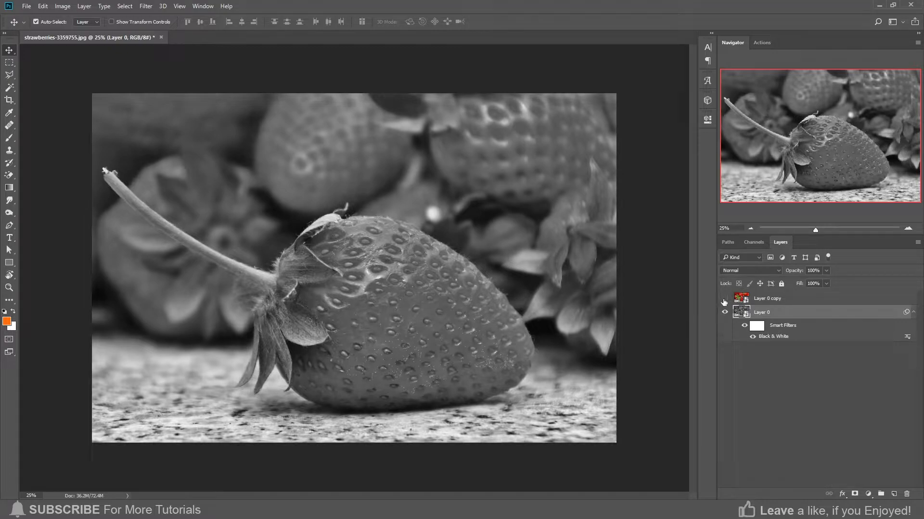
double_click(767, 335)
key(Escape)
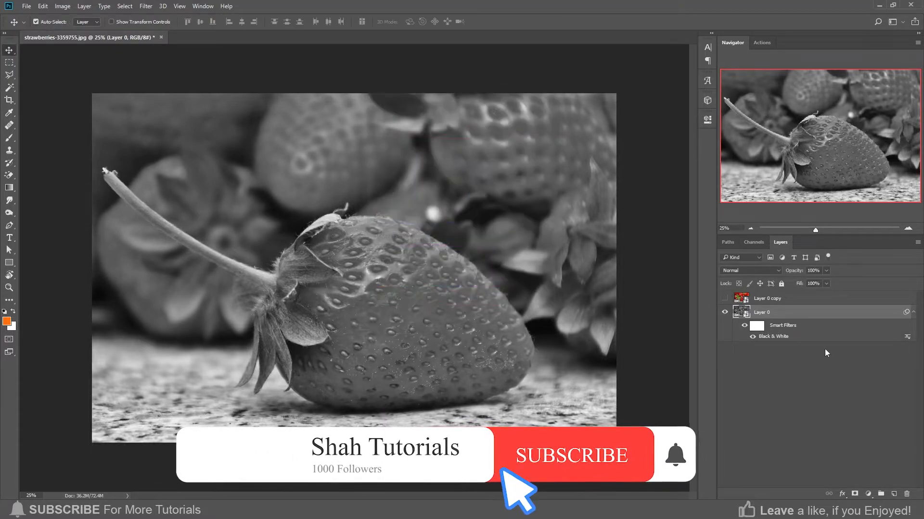
Apply a Levels filter to Layer 0, nudging the midtone slider slightly
click(63, 7)
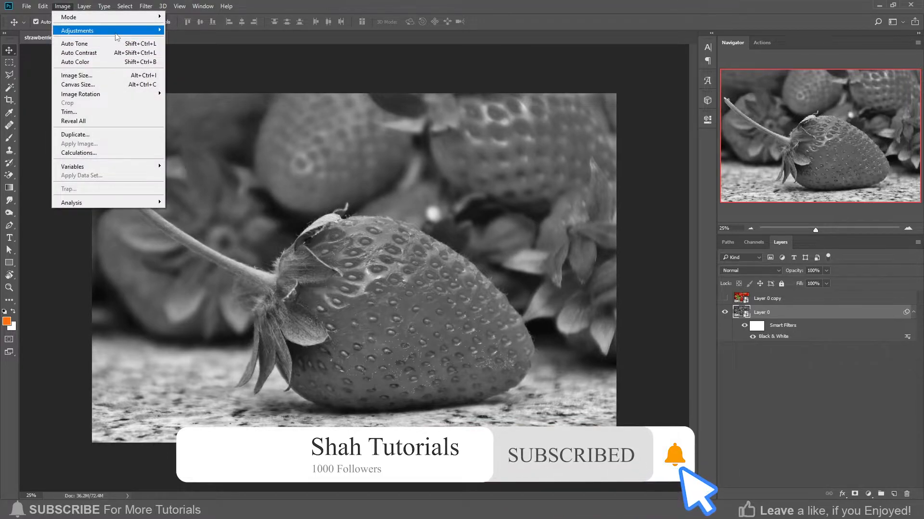
mouse_move(117, 37)
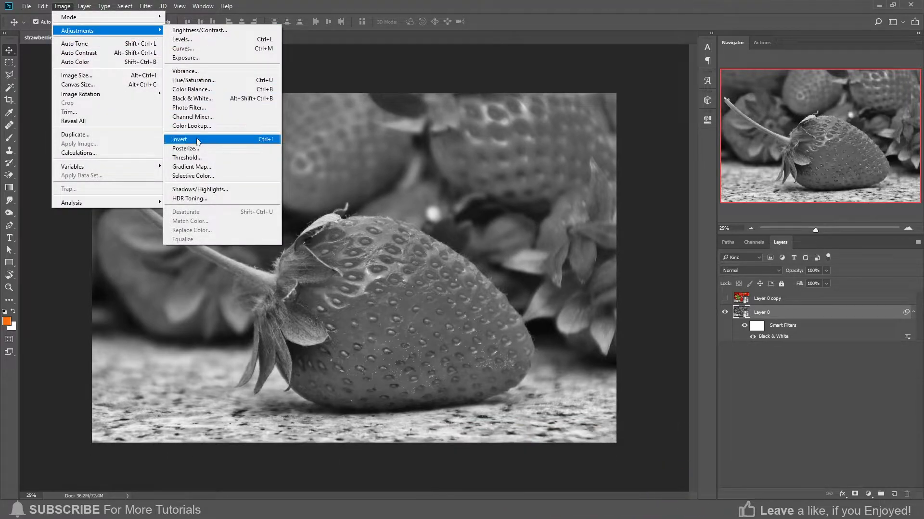
click(187, 39)
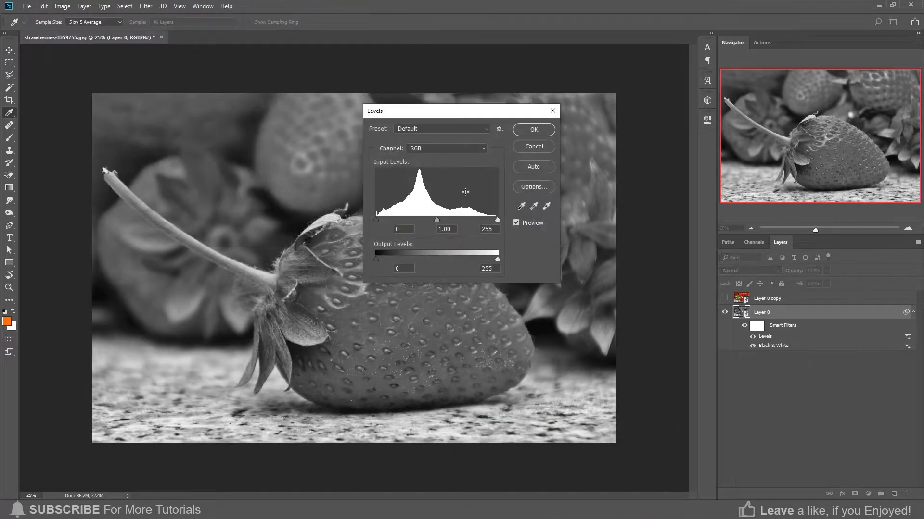
drag(437, 220, 443, 221)
click(445, 219)
click(534, 129)
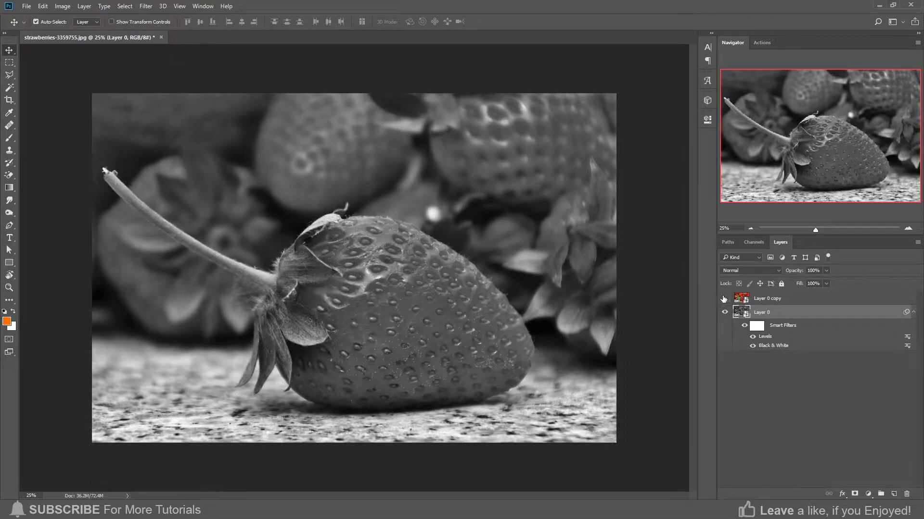
Show and select Layer 0 copy and add a black layer mask to it
click(723, 299)
click(784, 302)
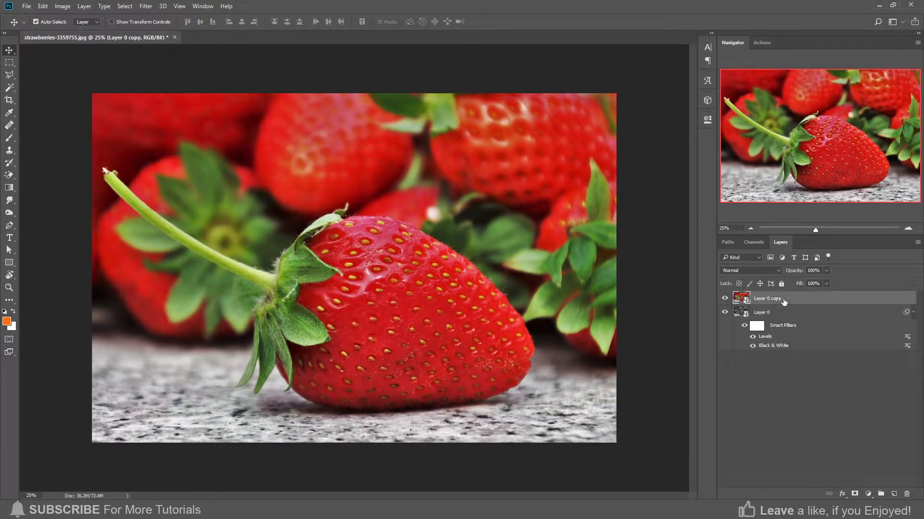
alt+click(855, 495)
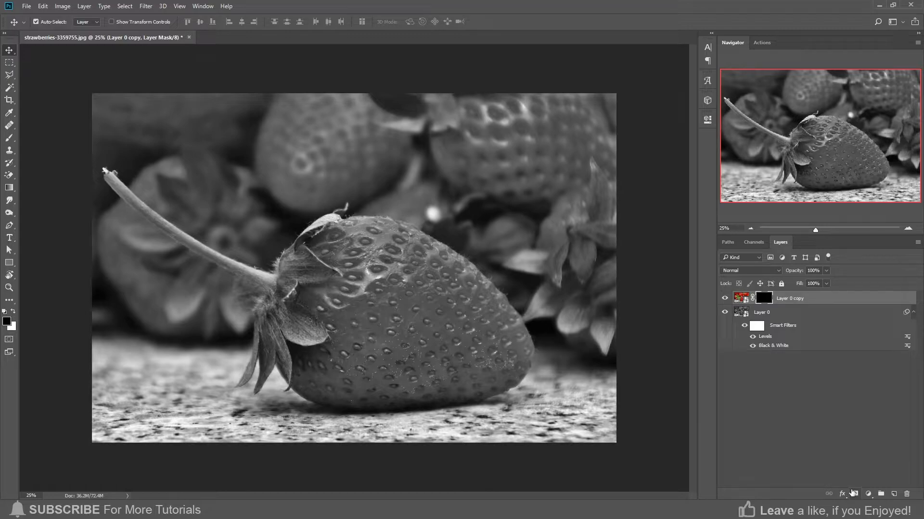
Switch to the Brush with white foreground and paint the mask over the strawberry's centre
key(b)
scroll(400, 328, up, 1)
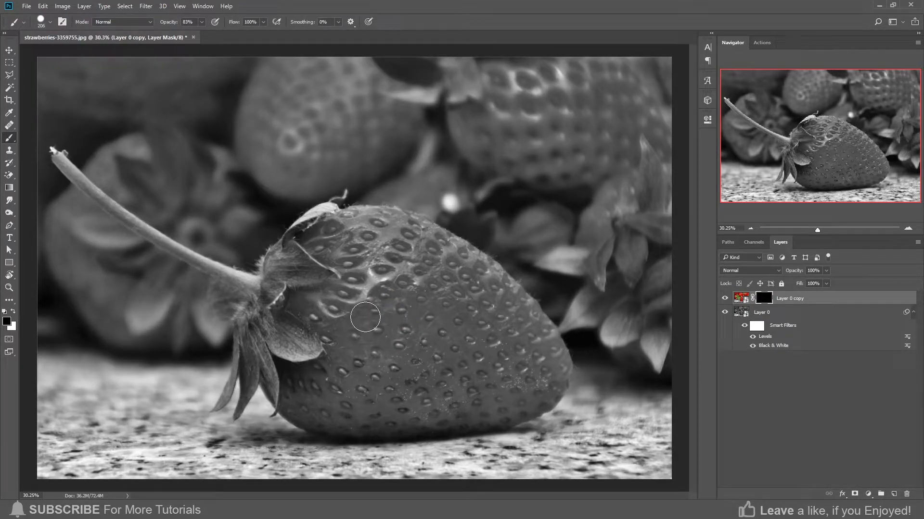
click(13, 311)
mouse_move(377, 310)
mouse_down()
mouse_move(376, 353)
mouse_move(416, 311)
mouse_move(365, 350)
mouse_move(262, 319)
mouse_move(296, 381)
mouse_move(368, 340)
mouse_move(288, 323)
mouse_move(275, 295)
mouse_move(277, 269)
mouse_move(291, 252)
mouse_up()
mouse_move(318, 301)
mouse_down()
mouse_move(339, 277)
mouse_move(305, 299)
mouse_up()
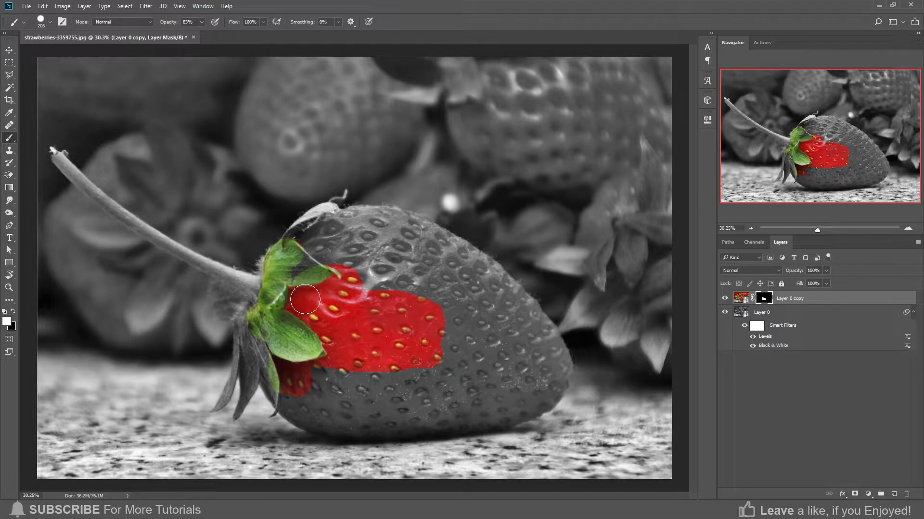
Continue painting the mask to reveal more of the strawberry body
mouse_move(401, 393)
mouse_down()
mouse_move(380, 373)
mouse_move(425, 349)
mouse_up()
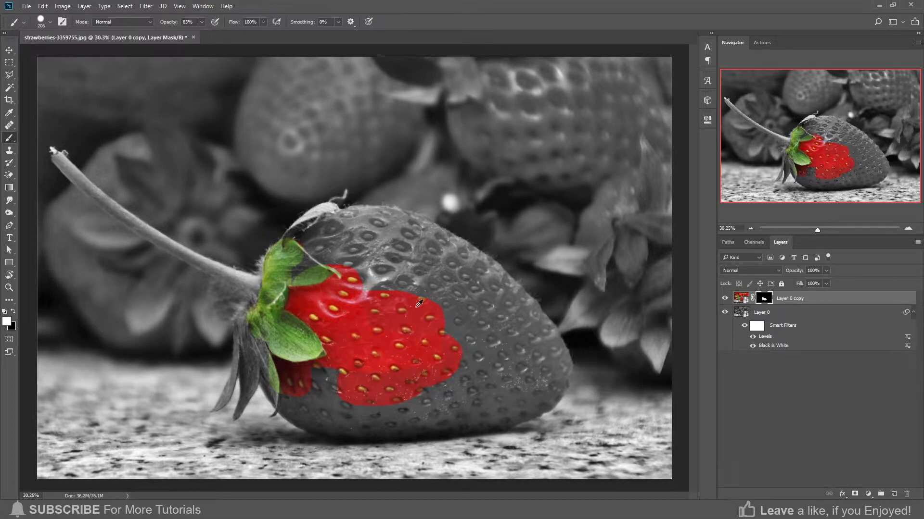
scroll(269, 192, up, 6)
mouse_move(343, 369)
mouse_down()
mouse_move(352, 315)
mouse_move(313, 317)
mouse_move(351, 309)
mouse_move(345, 301)
mouse_move(317, 313)
mouse_move(323, 298)
mouse_move(383, 263)
mouse_move(377, 303)
mouse_move(377, 252)
mouse_move(366, 276)
mouse_move(377, 249)
mouse_move(329, 284)
mouse_move(316, 314)
mouse_move(317, 306)
mouse_move(374, 292)
mouse_move(397, 264)
mouse_up()
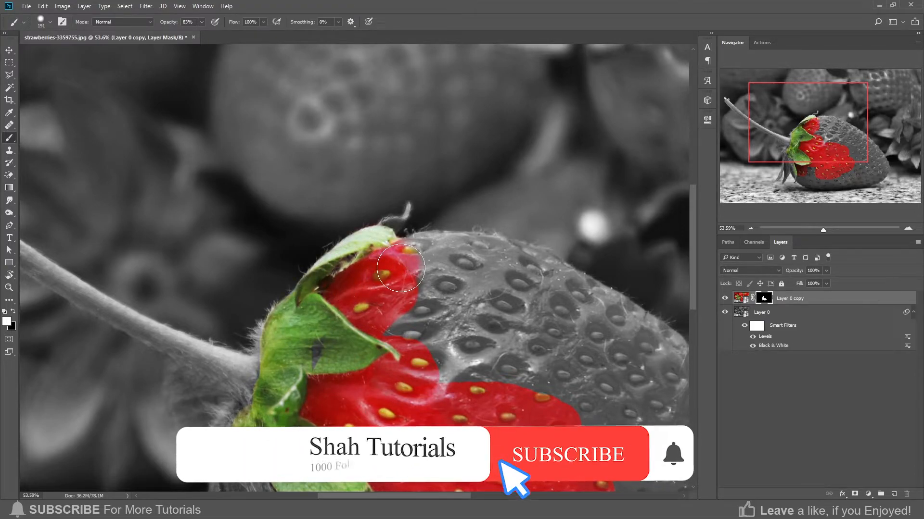
mouse_move(417, 259)
mouse_down()
mouse_move(497, 260)
mouse_move(557, 285)
mouse_move(626, 333)
mouse_move(425, 253)
mouse_move(473, 306)
mouse_up()
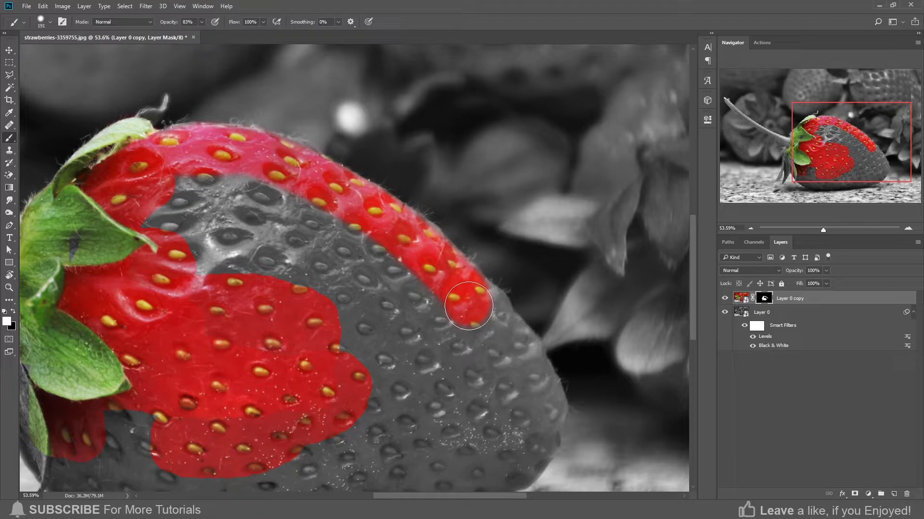
mouse_move(379, 279)
mouse_down()
mouse_move(425, 255)
mouse_move(457, 283)
mouse_move(477, 339)
mouse_move(384, 222)
mouse_move(410, 265)
mouse_move(399, 269)
mouse_move(414, 260)
mouse_move(407, 283)
mouse_move(417, 267)
mouse_move(423, 308)
mouse_move(416, 332)
mouse_move(387, 352)
mouse_move(474, 319)
mouse_move(426, 342)
mouse_move(342, 357)
mouse_up()
Resize the brush and paint over the remaining grey areas of the strawberry
key(space)
alt+right_click(401, 324)
drag(246, 364, 241, 364)
mouse_move(208, 363)
mouse_down()
mouse_move(397, 389)
mouse_move(287, 383)
mouse_move(256, 367)
mouse_move(210, 311)
mouse_move(196, 239)
mouse_up()
mouse_move(305, 333)
mouse_down()
mouse_move(357, 369)
mouse_move(497, 328)
mouse_move(330, 327)
mouse_up()
mouse_move(495, 318)
mouse_down()
mouse_move(442, 315)
mouse_move(483, 263)
mouse_move(462, 208)
mouse_move(387, 194)
mouse_up()
drag(391, 200, 442, 299)
mouse_move(360, 337)
mouse_down()
mouse_move(330, 305)
mouse_move(403, 283)
mouse_move(250, 226)
mouse_move(359, 239)
mouse_move(447, 221)
mouse_move(308, 192)
mouse_move(231, 211)
mouse_up()
Raise the brush opacity to 100% and repaint the whole strawberry body on the mask
drag(181, 18, 205, 19)
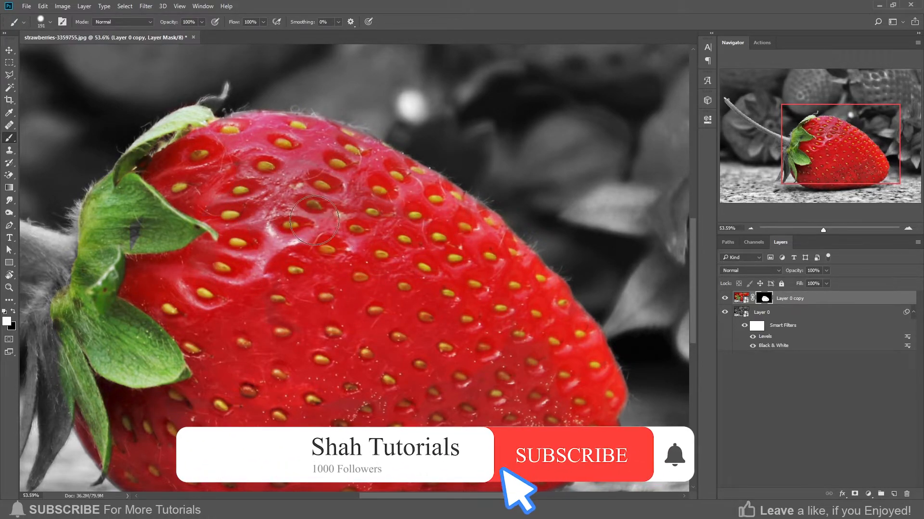
mouse_move(304, 377)
mouse_down()
mouse_move(299, 247)
mouse_move(273, 188)
mouse_up()
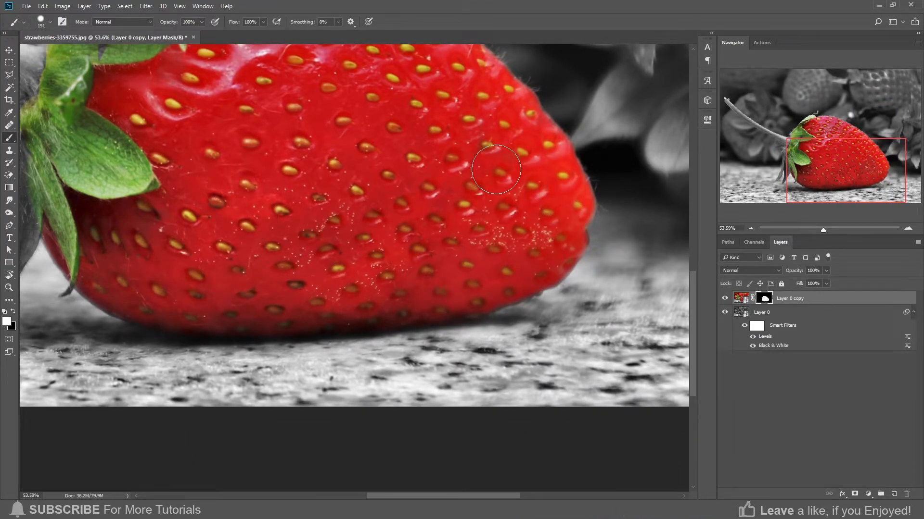
scroll(385, 241, up, 3)
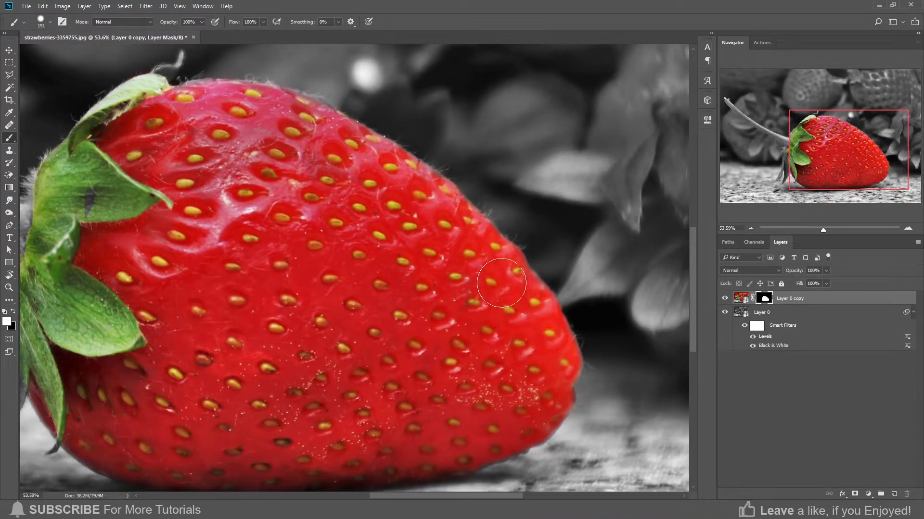
drag(202, 223, 445, 351)
right_click(433, 289)
mouse_move(432, 285)
mouse_down()
mouse_move(388, 281)
mouse_move(417, 427)
mouse_up()
Paint the mask along the strawberry's top edge and the leaf tip above it
scroll(387, 271, up, 5)
scroll(405, 272, up, 2)
mouse_move(406, 272)
mouse_down()
mouse_move(439, 275)
mouse_move(425, 260)
mouse_move(430, 246)
mouse_move(414, 282)
mouse_move(432, 240)
mouse_move(418, 266)
mouse_move(372, 271)
mouse_move(348, 297)
mouse_move(398, 277)
mouse_move(370, 284)
mouse_up()
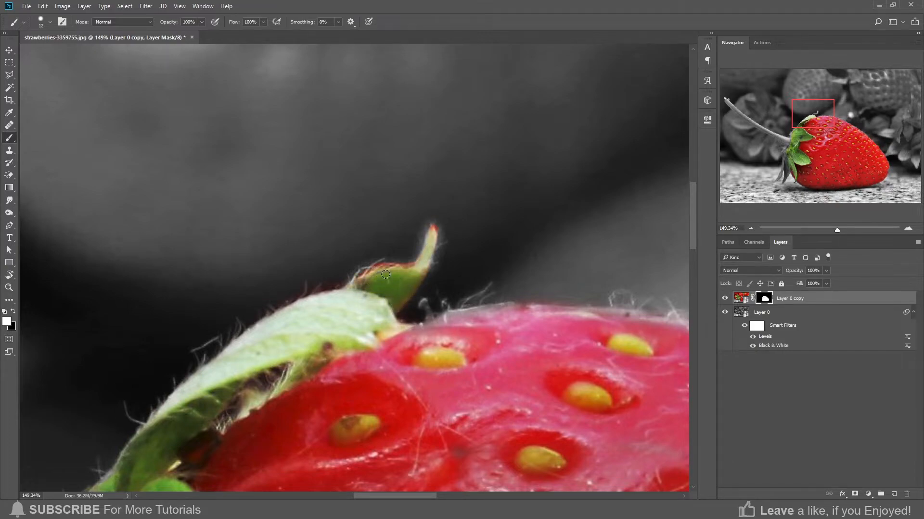
scroll(408, 292, down, 7)
drag(324, 377, 410, 244)
drag(302, 415, 335, 286)
mouse_move(289, 312)
mouse_down()
mouse_move(273, 340)
mouse_move(293, 311)
mouse_move(271, 351)
mouse_move(268, 412)
mouse_up()
drag(268, 427, 282, 231)
mouse_move(312, 169)
mouse_down()
mouse_move(318, 288)
mouse_move(304, 234)
mouse_move(303, 268)
mouse_move(299, 240)
mouse_move(316, 339)
mouse_move(330, 315)
mouse_move(306, 354)
mouse_move(283, 237)
mouse_move(286, 366)
mouse_move(306, 351)
mouse_move(287, 380)
mouse_move(297, 293)
mouse_move(265, 327)
mouse_move(246, 383)
mouse_move(272, 359)
mouse_move(308, 292)
mouse_move(273, 339)
mouse_up()
right_click(306, 293)
key(Escape)
Shrink the brush and paint the lower sepals on the mask
scroll(308, 289, up, 7)
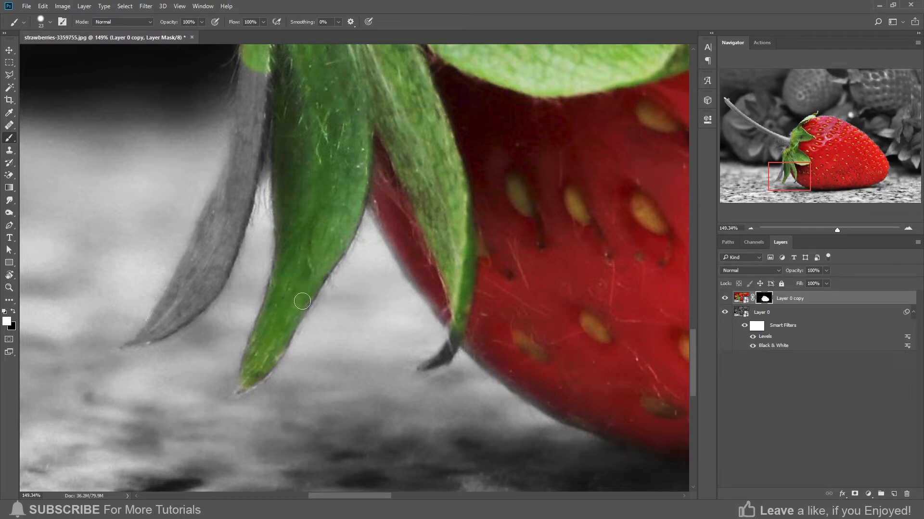
alt+right_click(456, 331)
drag(457, 330, 451, 344)
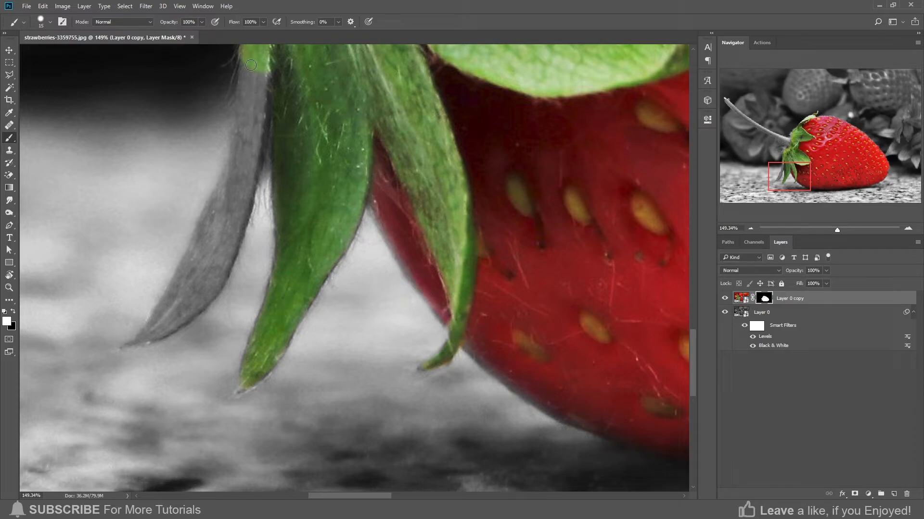
mouse_move(240, 122)
mouse_down()
mouse_move(220, 200)
mouse_move(141, 338)
mouse_move(204, 305)
mouse_up()
mouse_move(227, 257)
mouse_down()
mouse_move(267, 136)
mouse_move(267, 69)
mouse_move(221, 220)
mouse_up()
mouse_move(240, 179)
mouse_down()
mouse_move(217, 256)
mouse_move(227, 213)
mouse_move(204, 259)
mouse_move(218, 215)
mouse_move(210, 275)
mouse_move(162, 322)
mouse_move(193, 293)
mouse_up()
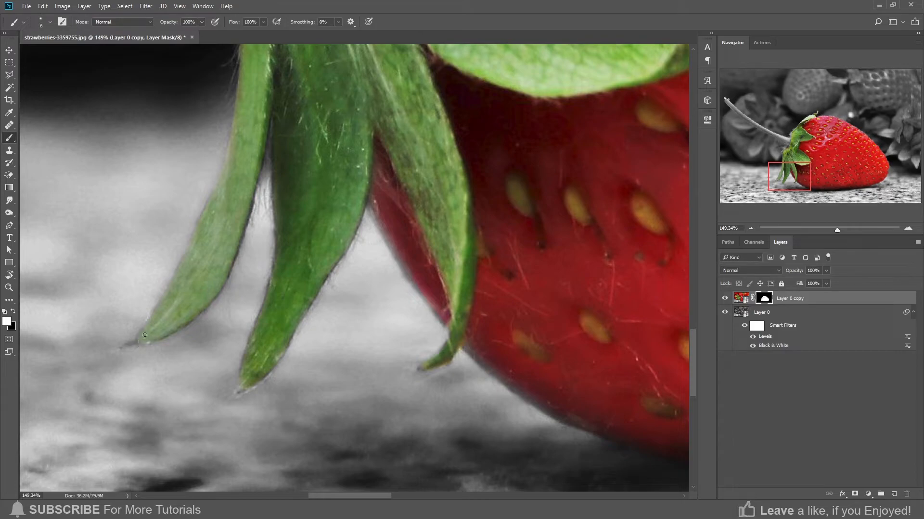
Paint the sepals and leaves around the stem base on the mask
scroll(289, 330, down, 5)
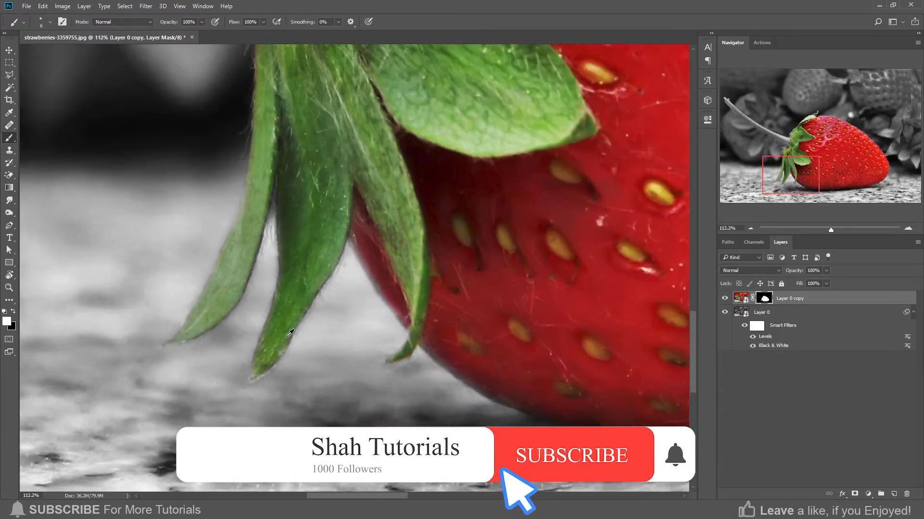
drag(345, 125, 321, 344)
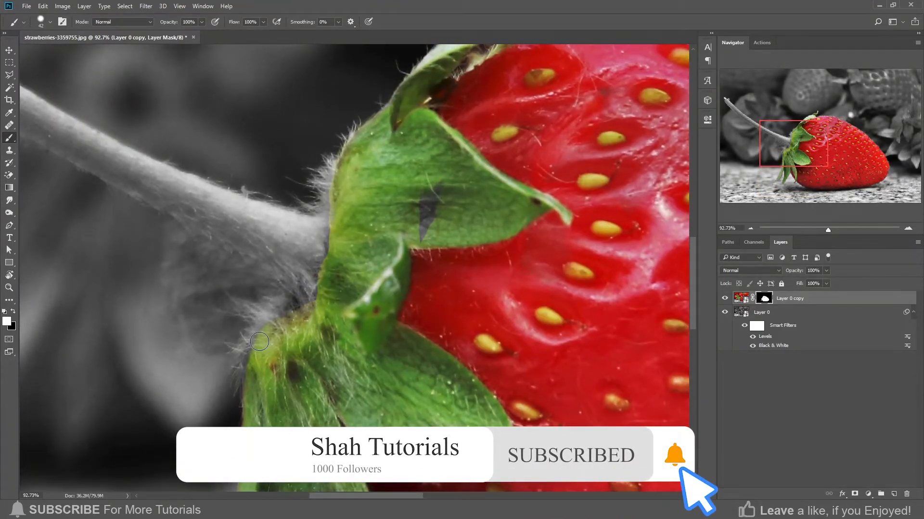
mouse_move(248, 351)
mouse_down()
mouse_move(275, 296)
mouse_move(255, 288)
mouse_up()
mouse_move(184, 220)
mouse_down()
mouse_move(178, 272)
mouse_move(197, 330)
mouse_move(241, 344)
mouse_up()
mouse_move(258, 305)
mouse_down()
mouse_move(231, 318)
mouse_move(200, 238)
mouse_move(206, 278)
mouse_move(315, 309)
mouse_move(310, 267)
mouse_move(339, 354)
mouse_move(376, 291)
mouse_move(368, 284)
mouse_move(354, 320)
mouse_move(274, 316)
mouse_up()
drag(304, 365, 427, 452)
click(282, 340)
shift+click(422, 394)
drag(344, 392, 350, 392)
shift+click(264, 344)
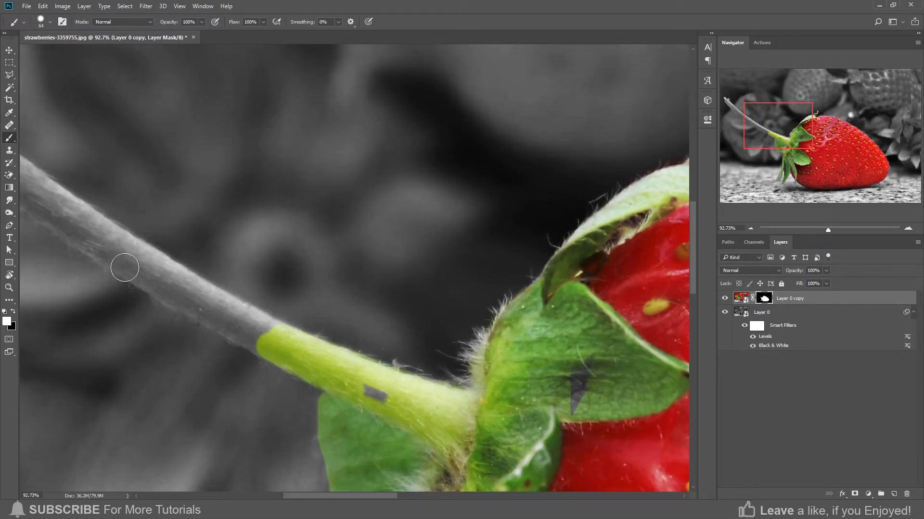
Paint along the stem on the mask to reveal its green colour
shift+click(143, 277)
click(149, 260)
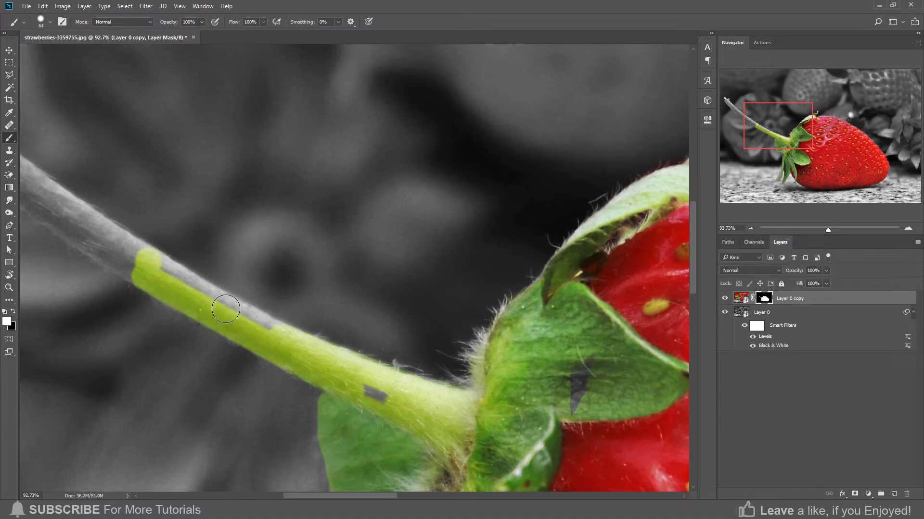
shift+click(226, 309)
shift+click(279, 338)
drag(207, 301, 395, 387)
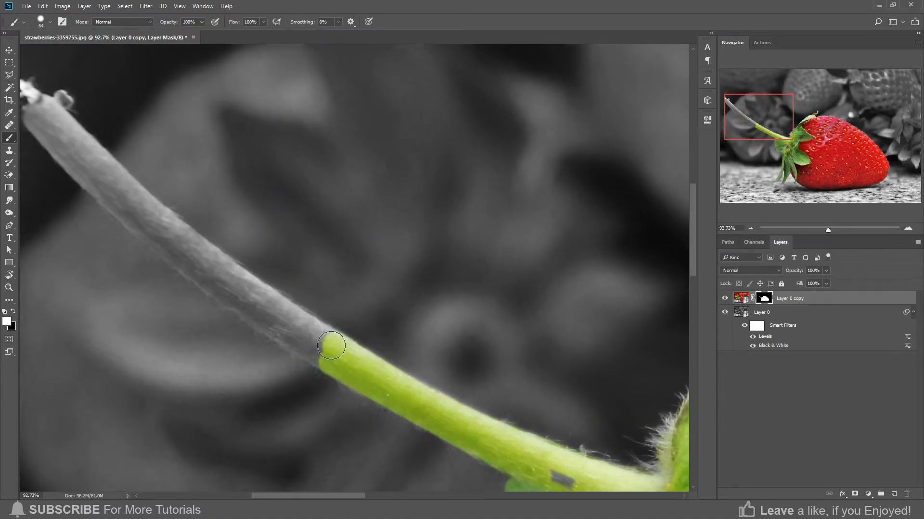
shift+click(247, 288)
shift+click(176, 236)
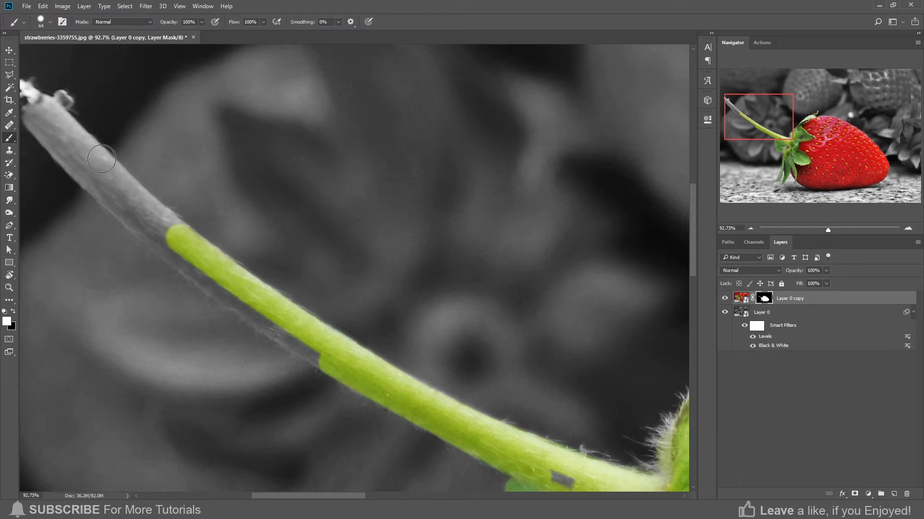
shift+click(101, 163)
click(78, 166)
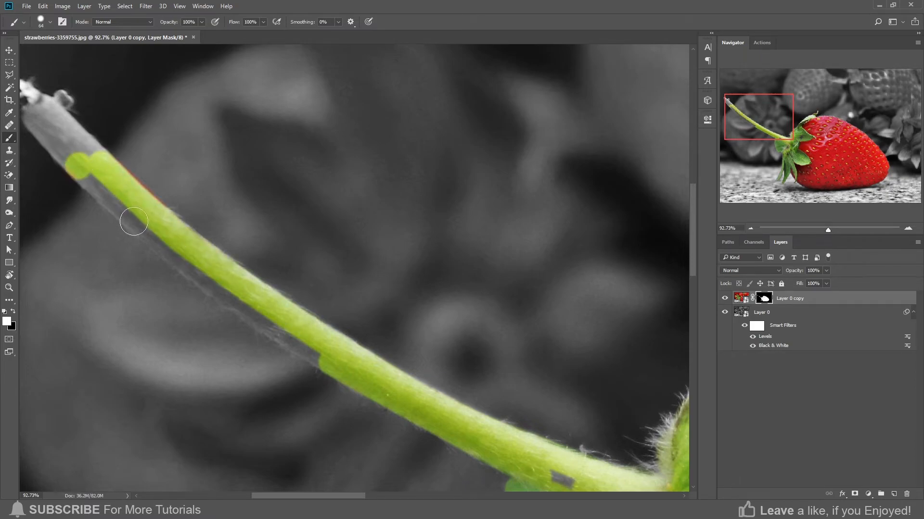
shift+click(141, 225)
shift+click(238, 302)
shift+click(293, 339)
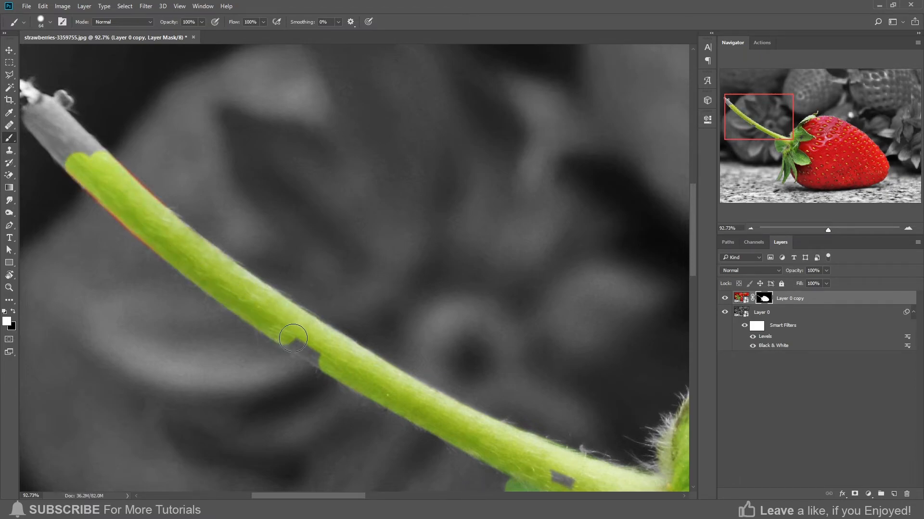
shift+click(329, 359)
mouse_move(89, 166)
mouse_down()
mouse_move(277, 354)
mouse_move(313, 434)
mouse_move(265, 379)
mouse_move(261, 386)
mouse_up()
shift+click(300, 428)
Paint the stem's tip with a smaller brush and return to the full image view
scroll(278, 371, up, 8)
alt+right_click(284, 367)
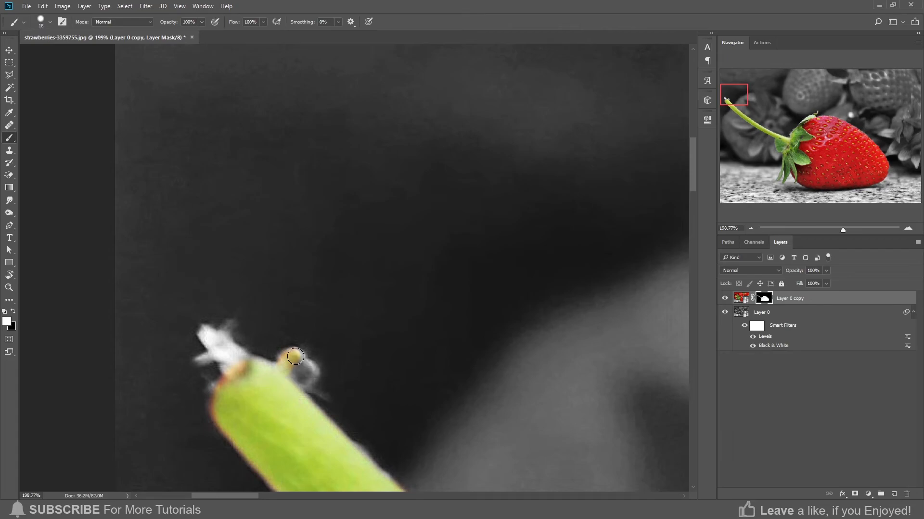
drag(295, 357, 295, 385)
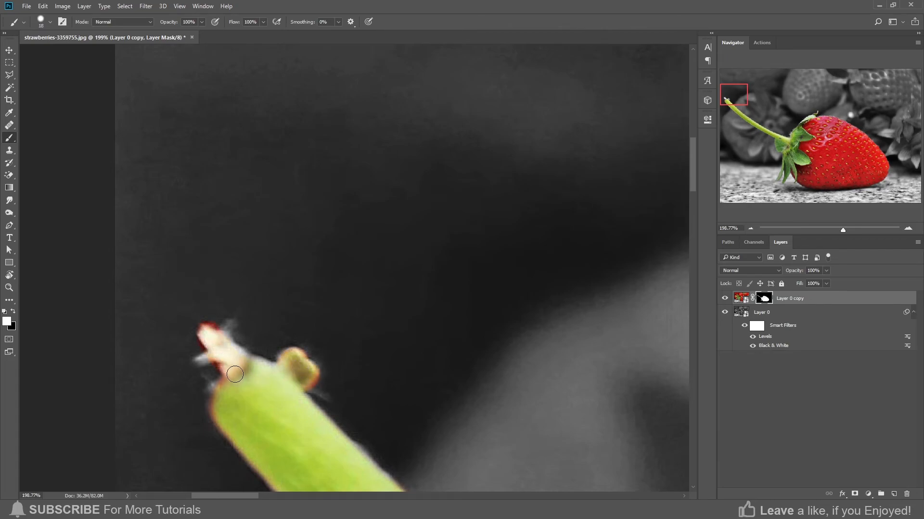
scroll(260, 361, down, 8)
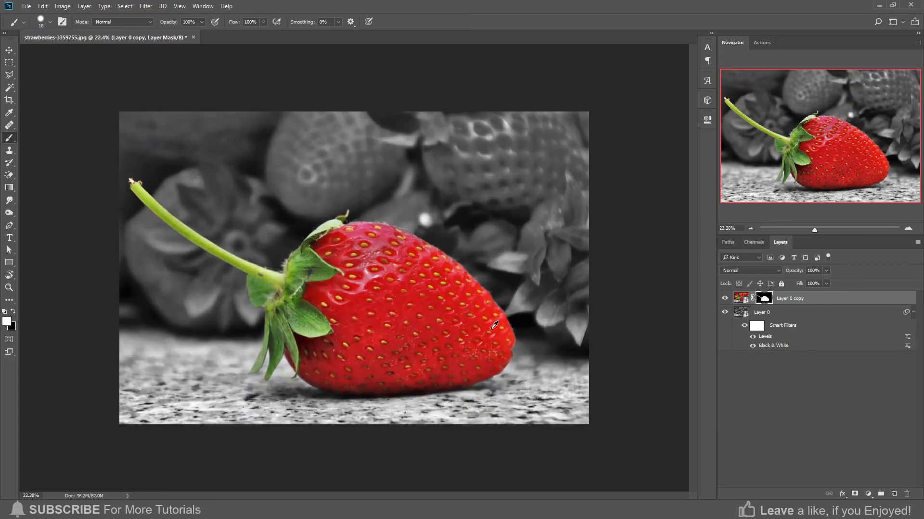